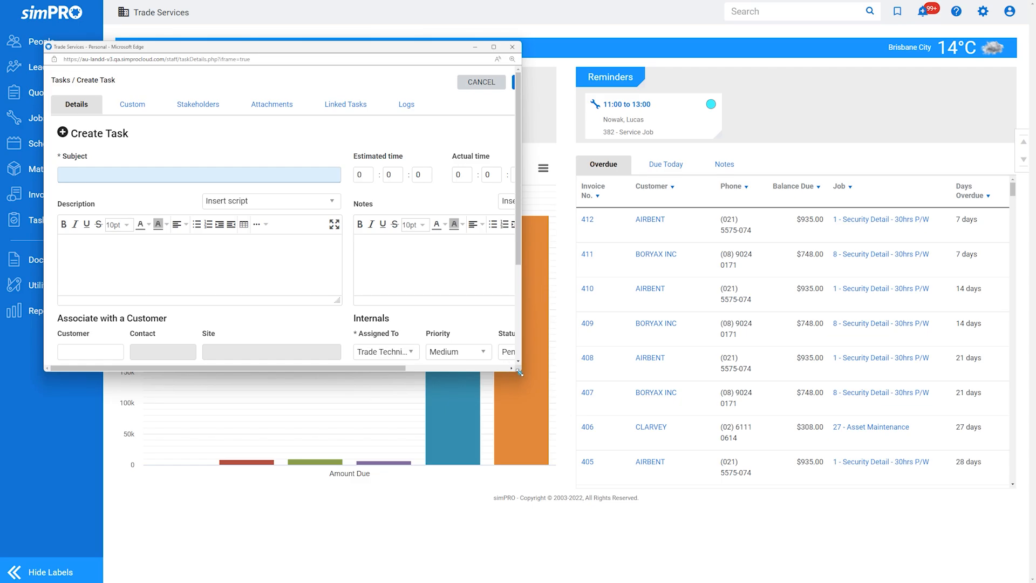
- Give the task the subject "Council Inspection" and the description "Contact Construction Compliance Consulting to arrange a council inspection."
{"action": "left_click_drag", "start_coordinate": [520, 372], "coordinate": [981, 541]}
{"action": "type", "text": "Council Inspection"}
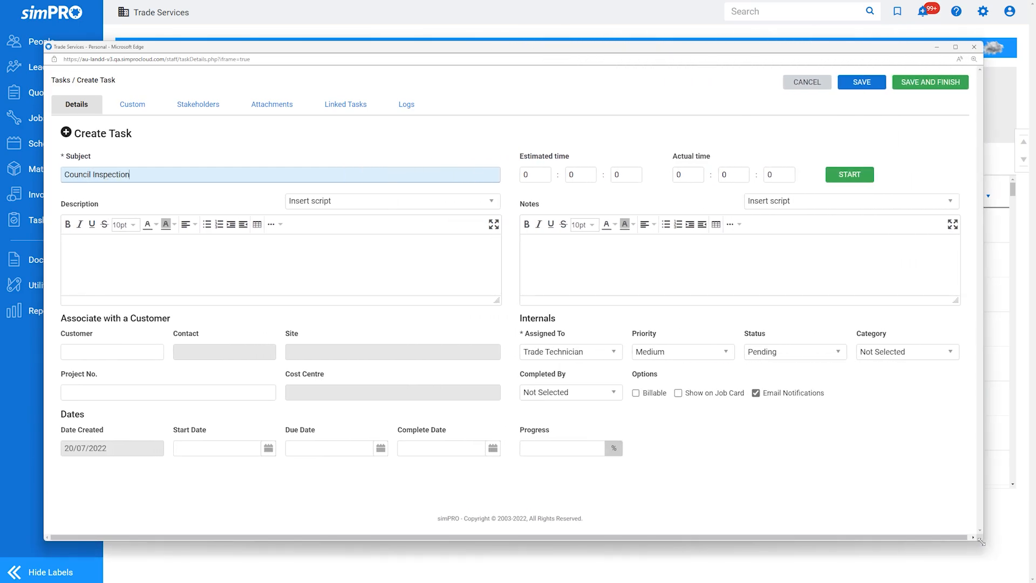
{"action": "left_click", "coordinate": [333, 281]}
{"action": "type", "text": "Contact"}
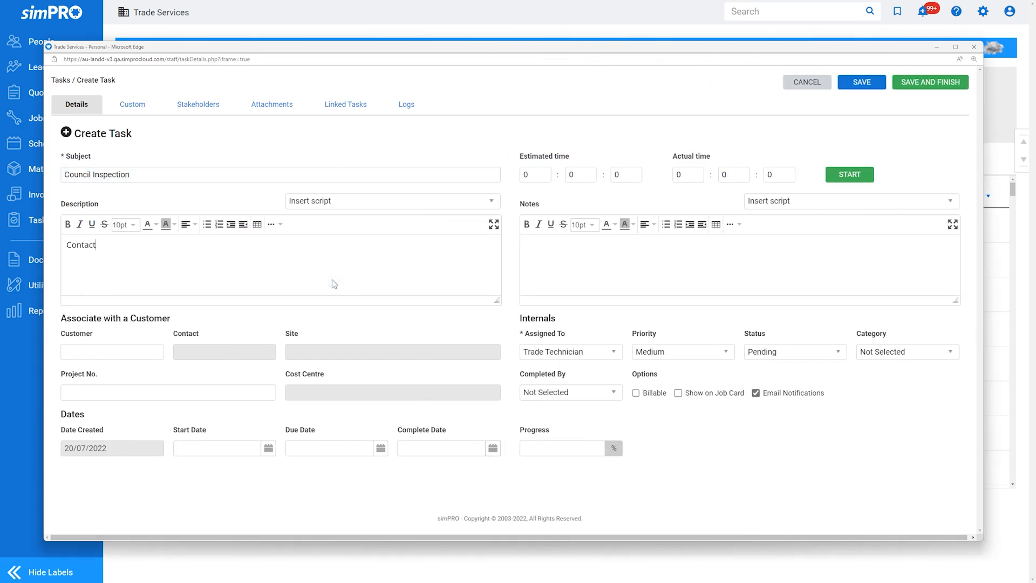
{"action": "type", "text": " Construction Compliance Consulting to arrange a council inspection."}
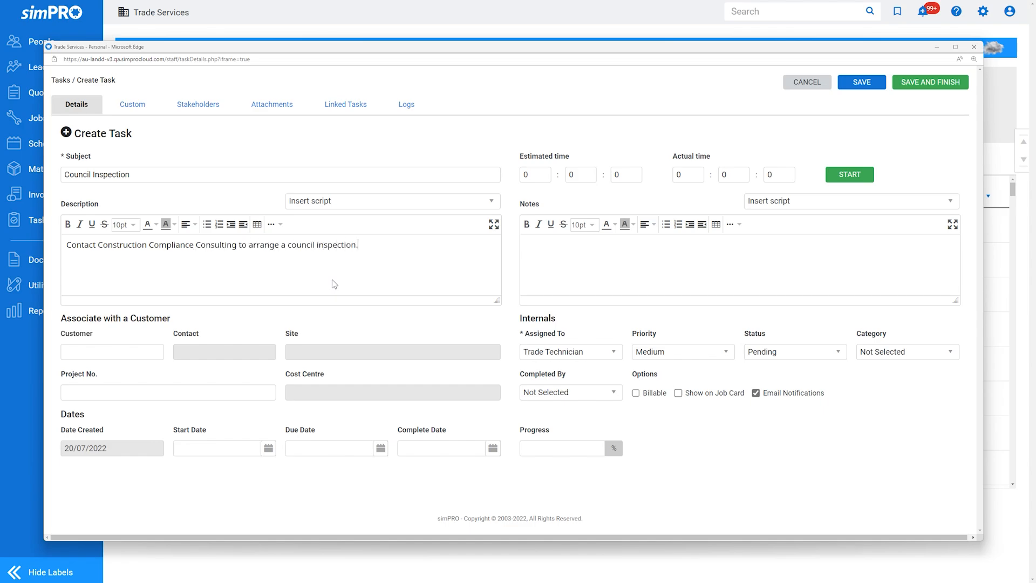
- Enter "Contact the customer to confirm inspection date and time." as the task's notes
{"action": "left_click", "coordinate": [690, 292]}
{"action": "type", "text": "Contact the customer to confirm inspection date and time."}
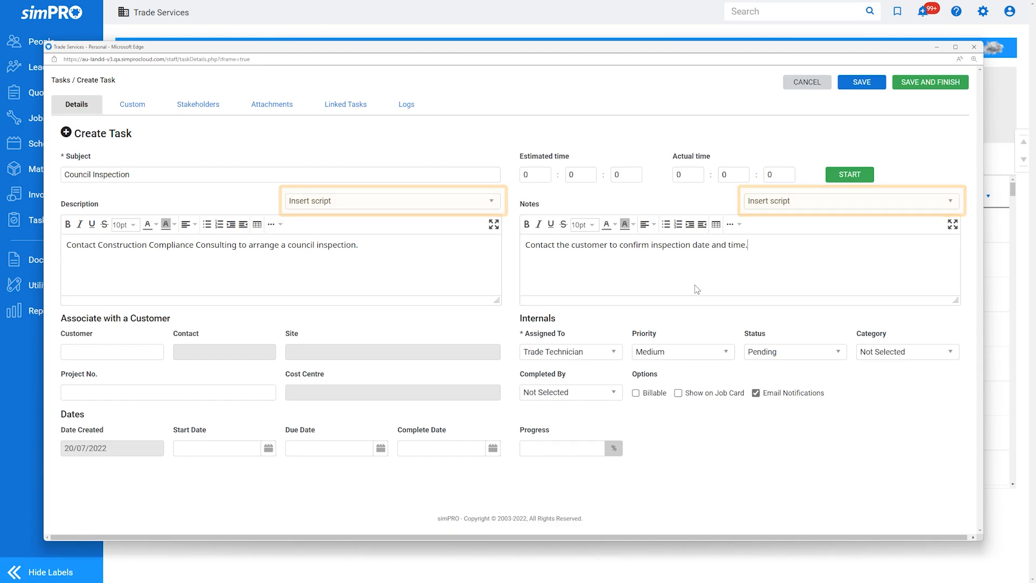
- Associate the task with the customer by searching their first name, and choose that customer's contact and site address
{"action": "left_click", "coordinate": [95, 351]}
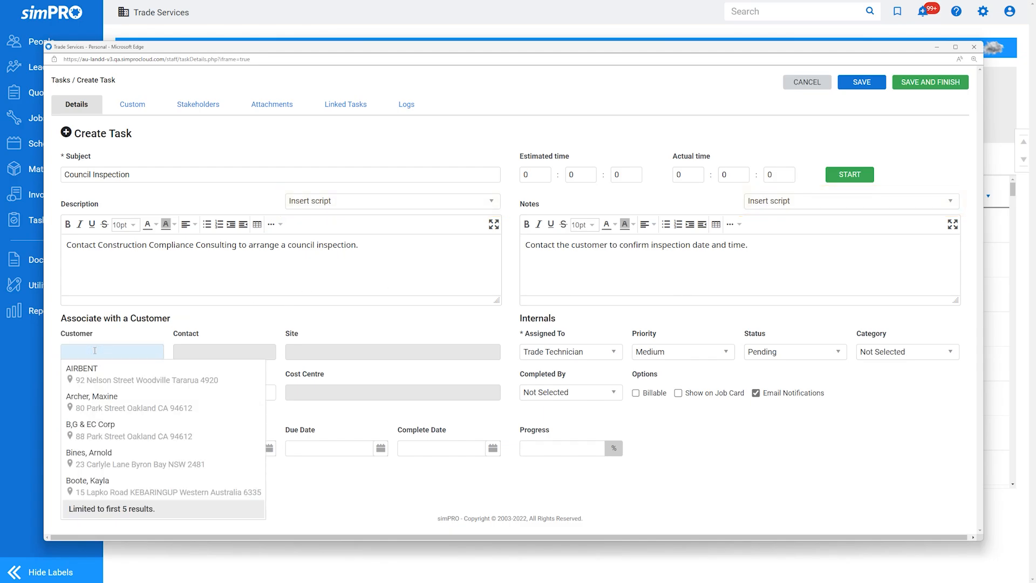
{"action": "type", "text": "Lucas"}
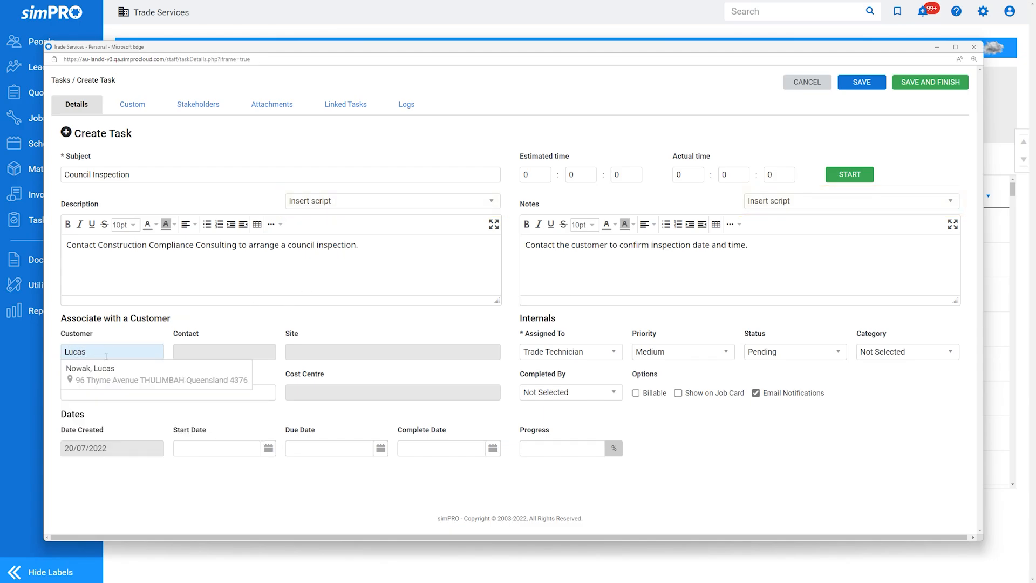
{"action": "left_click", "coordinate": [145, 372]}
{"action": "left_click", "coordinate": [240, 350]}
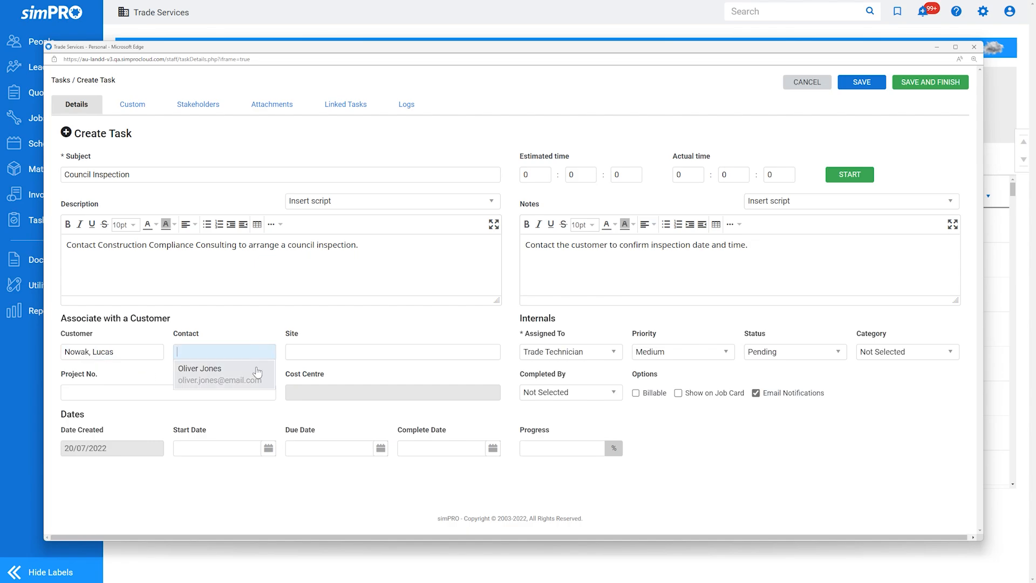
{"action": "left_click", "coordinate": [255, 371]}
{"action": "left_click", "coordinate": [392, 351]}
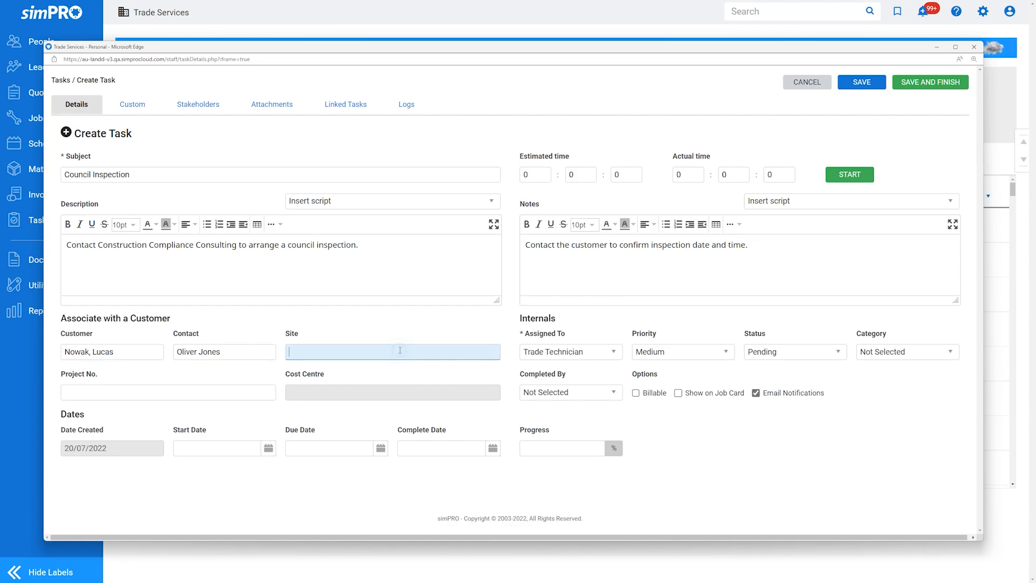
{"action": "left_click", "coordinate": [416, 372]}
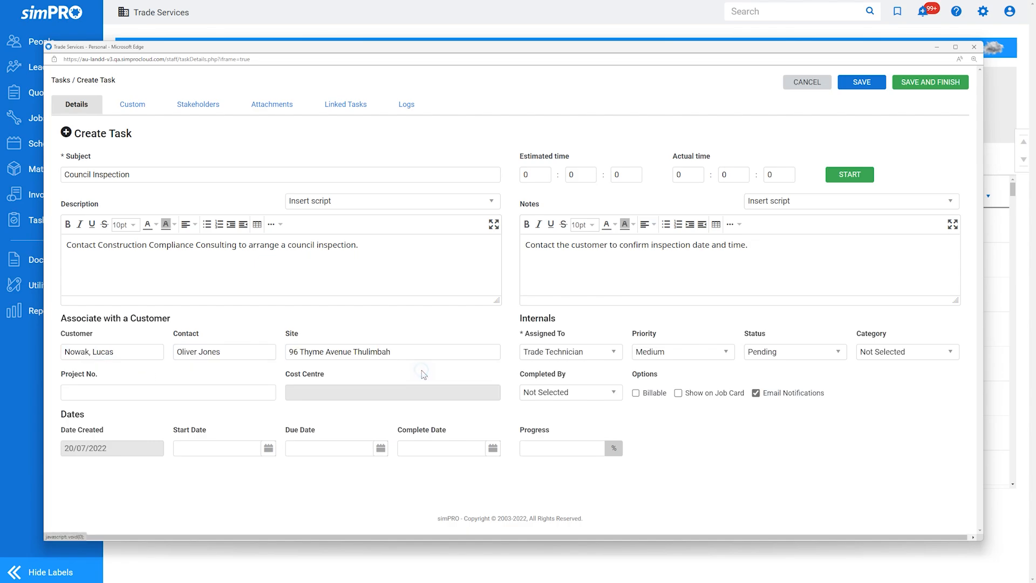
- Link the task to project 382 - Service Job and its Service and Repair (355) cost centre
{"action": "left_click", "coordinate": [240, 393]}
{"action": "left_click", "coordinate": [203, 180]}
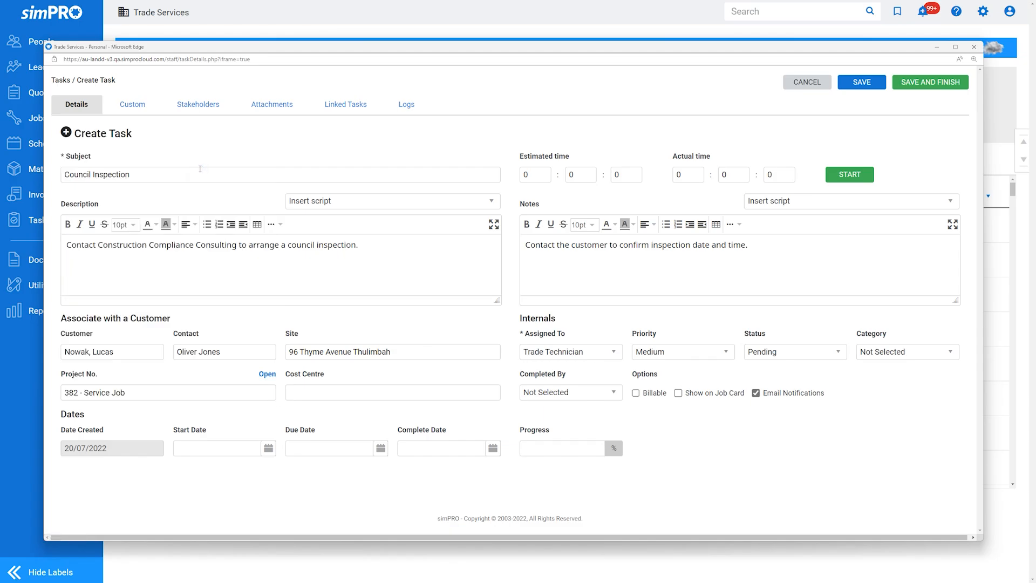
{"action": "left_click", "coordinate": [439, 391]}
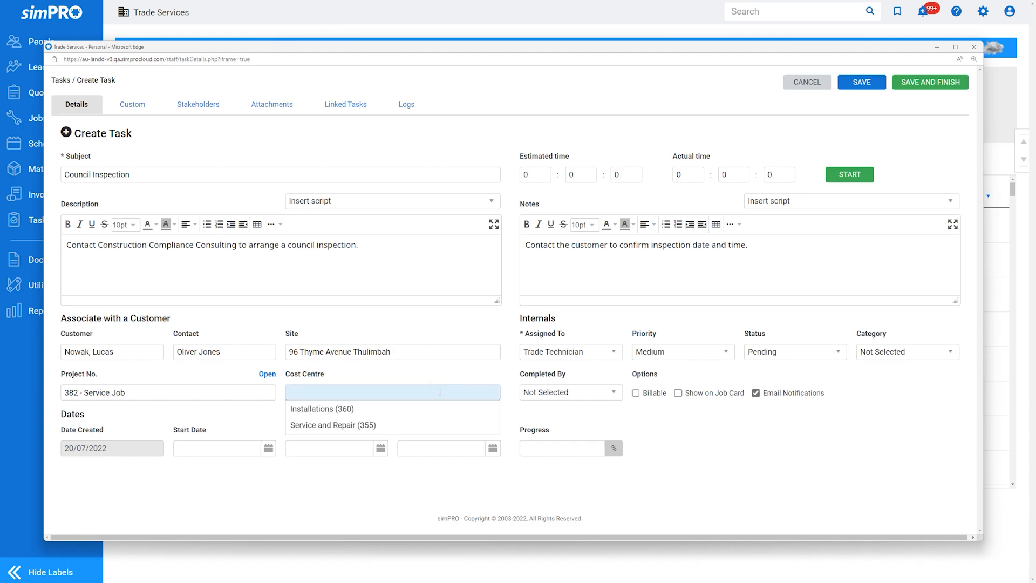
{"action": "left_click", "coordinate": [439, 425]}
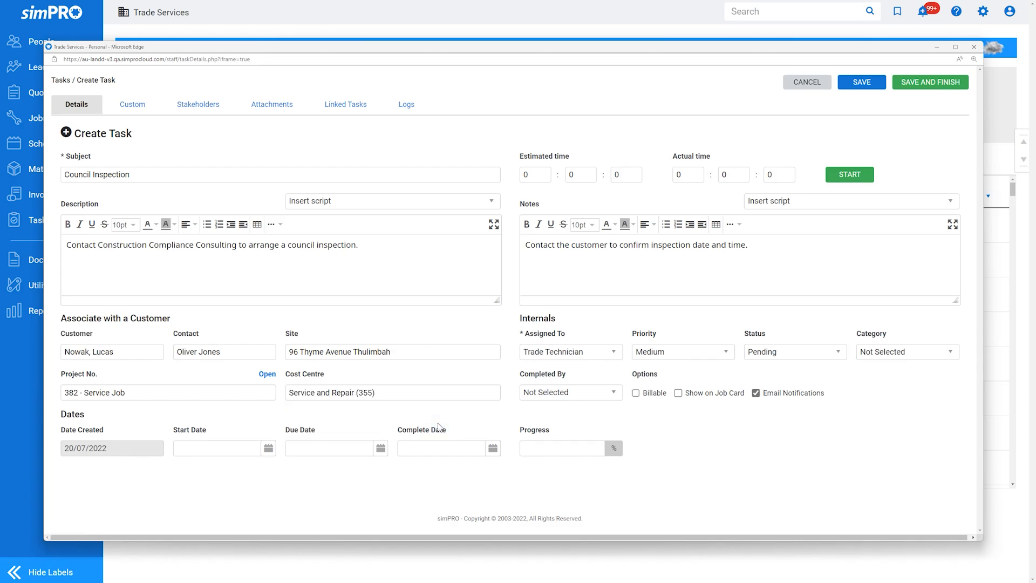
- Assign Technician ATO to the task in addition to Trade Technician
{"action": "left_click", "coordinate": [596, 355]}
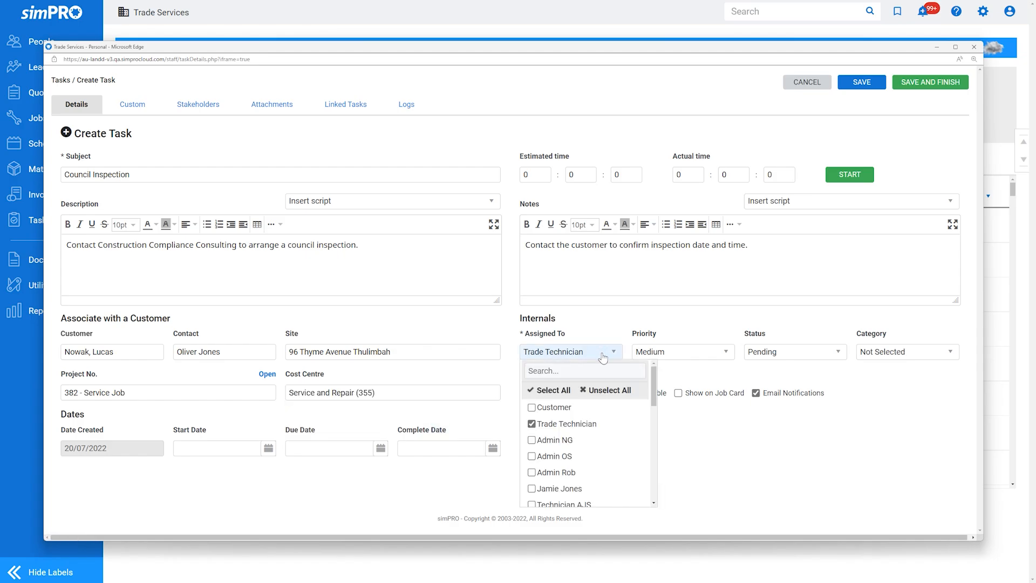
{"action": "scroll", "coordinate": [594, 432], "scroll_direction": "down", "scroll_amount": 3}
{"action": "left_click", "coordinate": [625, 440]}
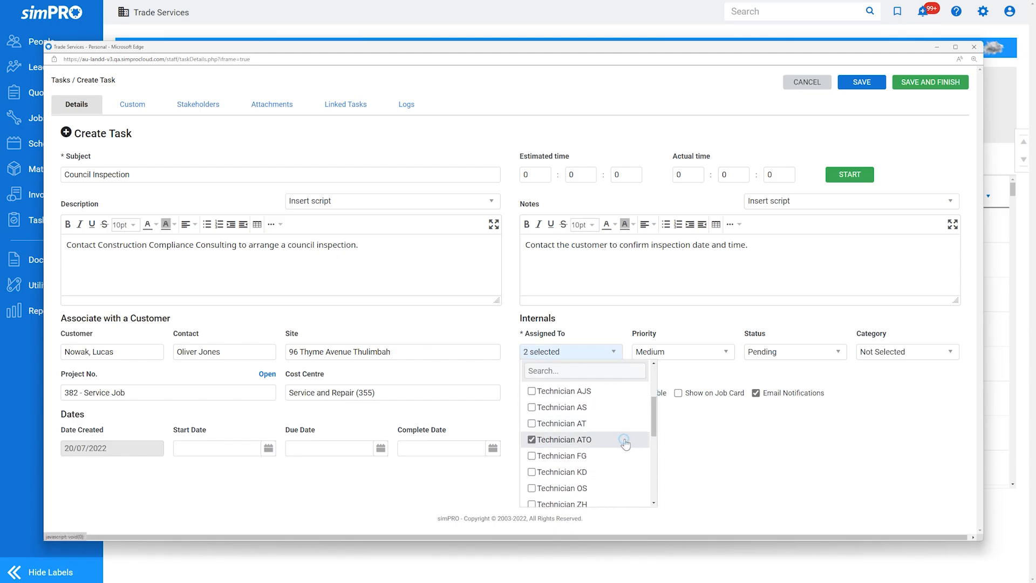
{"action": "left_click", "coordinate": [673, 448]}
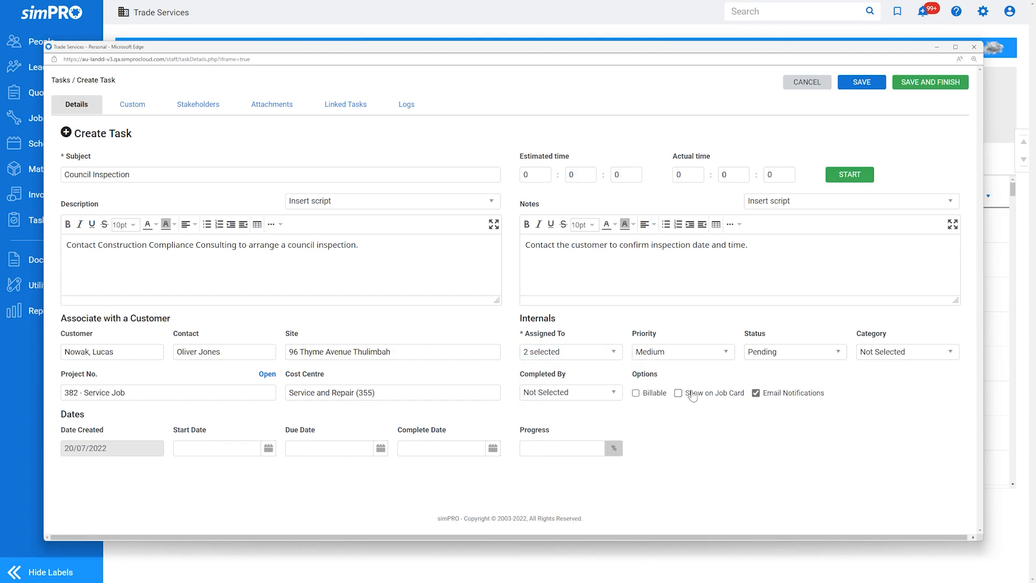
- Set the task's priority to High, its status to Active and its category to Technicians
{"action": "left_click", "coordinate": [669, 352]}
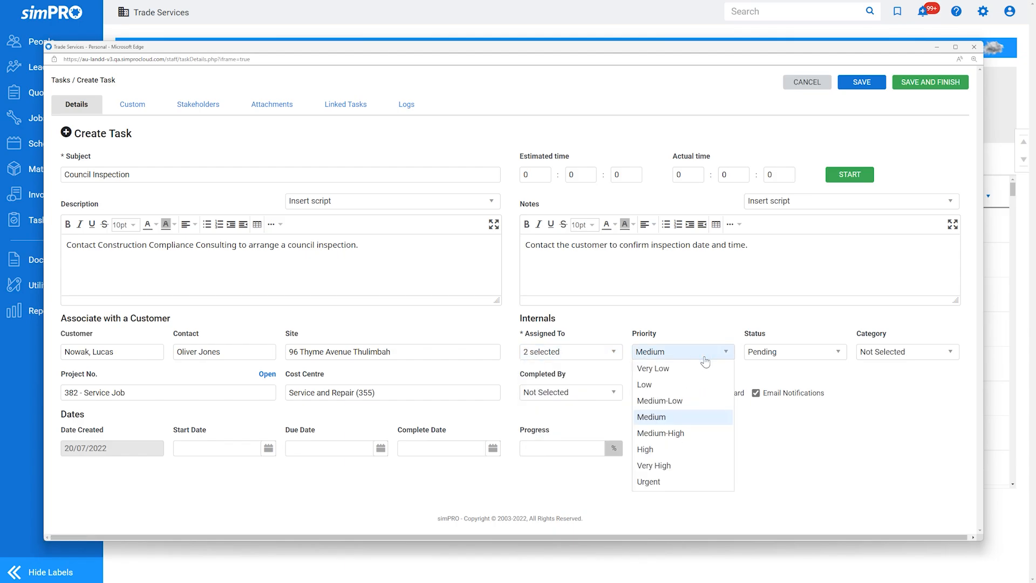
{"action": "left_click", "coordinate": [674, 450]}
{"action": "left_click", "coordinate": [804, 356]}
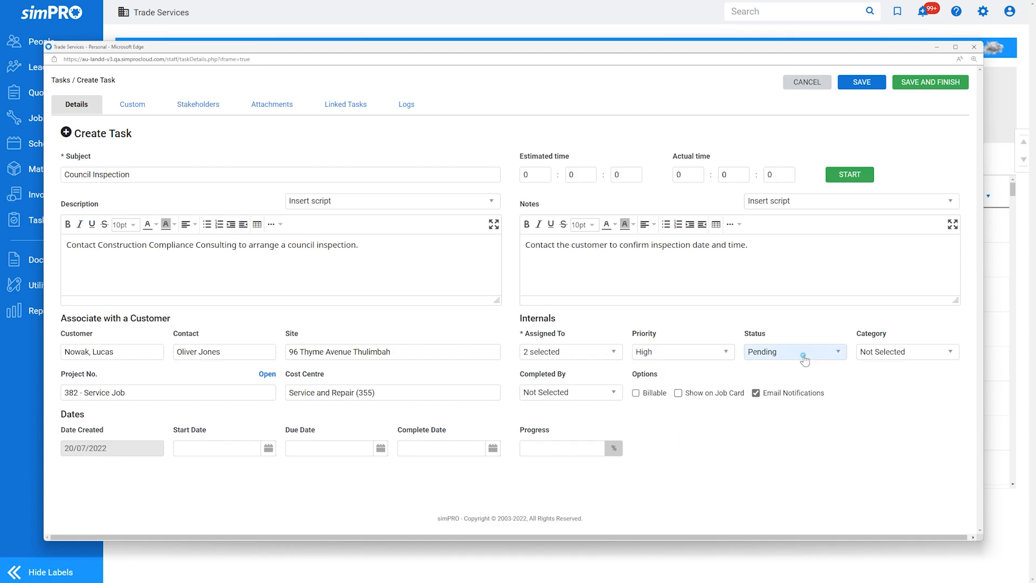
{"action": "left_click", "coordinate": [801, 426]}
{"action": "left_click", "coordinate": [915, 356]}
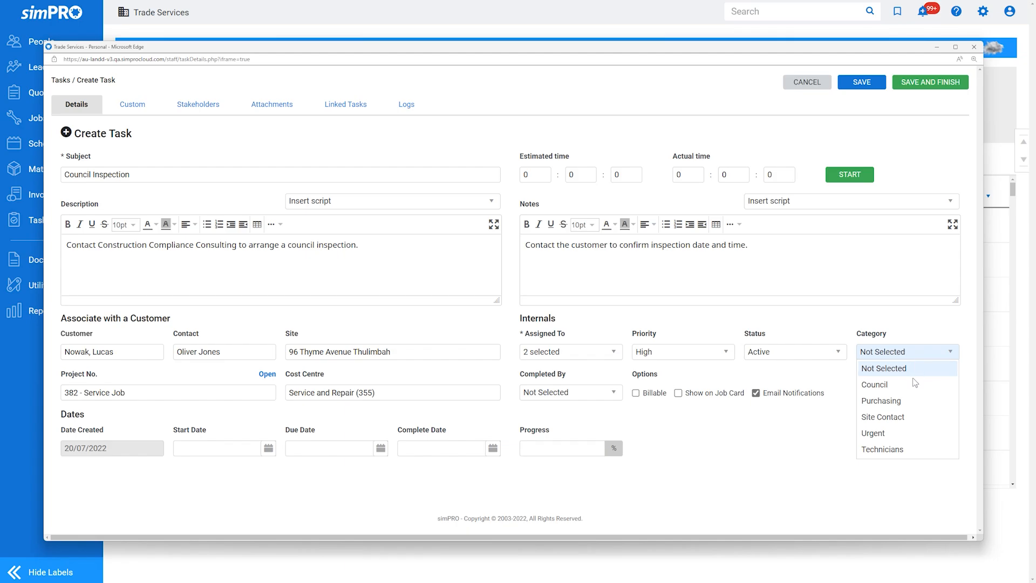
{"action": "left_click", "coordinate": [906, 449]}
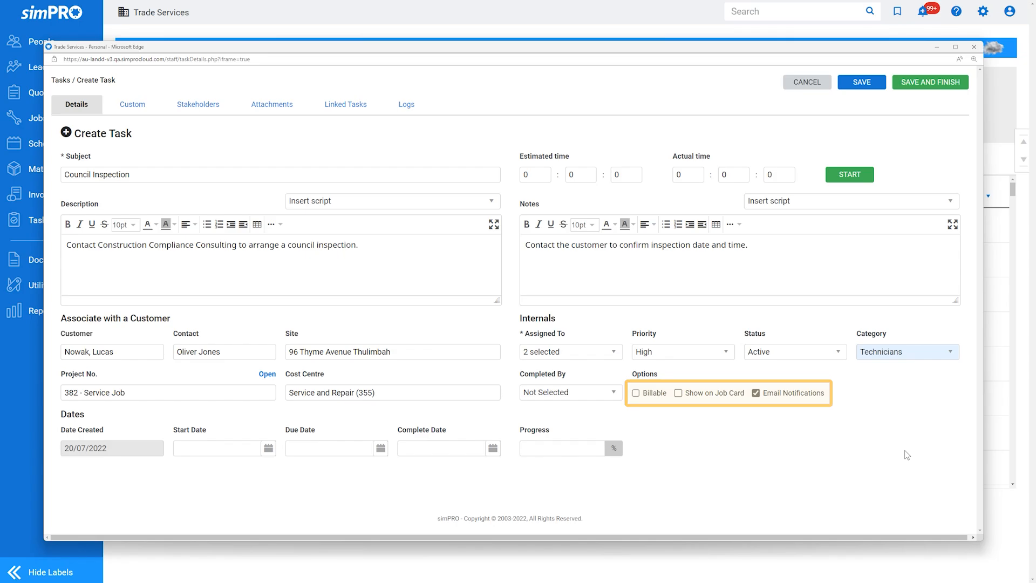
- Mark the task as billable and turn off its email notifications
{"action": "left_click", "coordinate": [636, 394]}
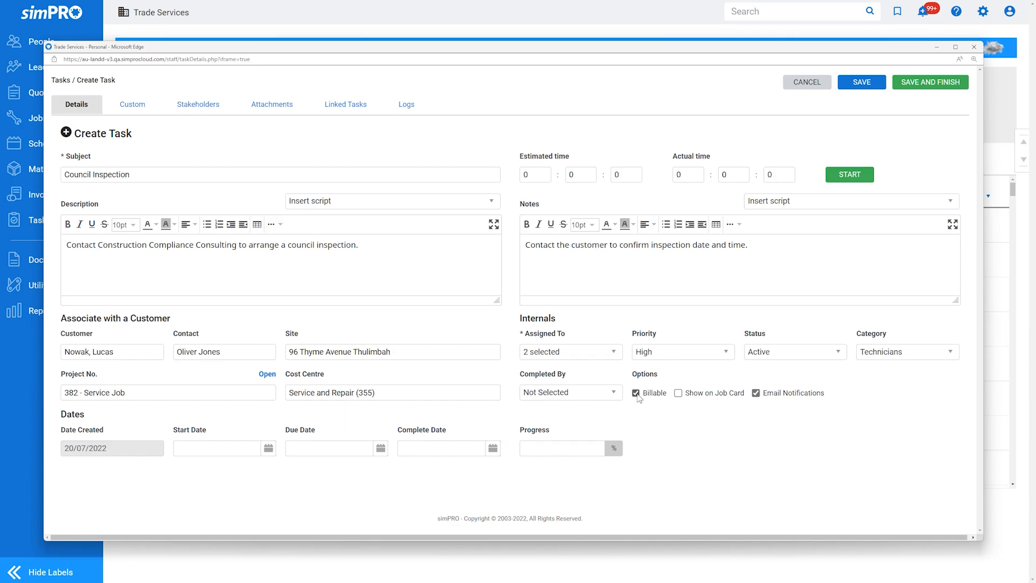
{"action": "left_click", "coordinate": [755, 395]}
- Set the start date to 20/07/2022 and the due date to 21/07/2022, and save the task
{"action": "left_click", "coordinate": [269, 448]}
{"action": "left_click", "coordinate": [244, 371]}
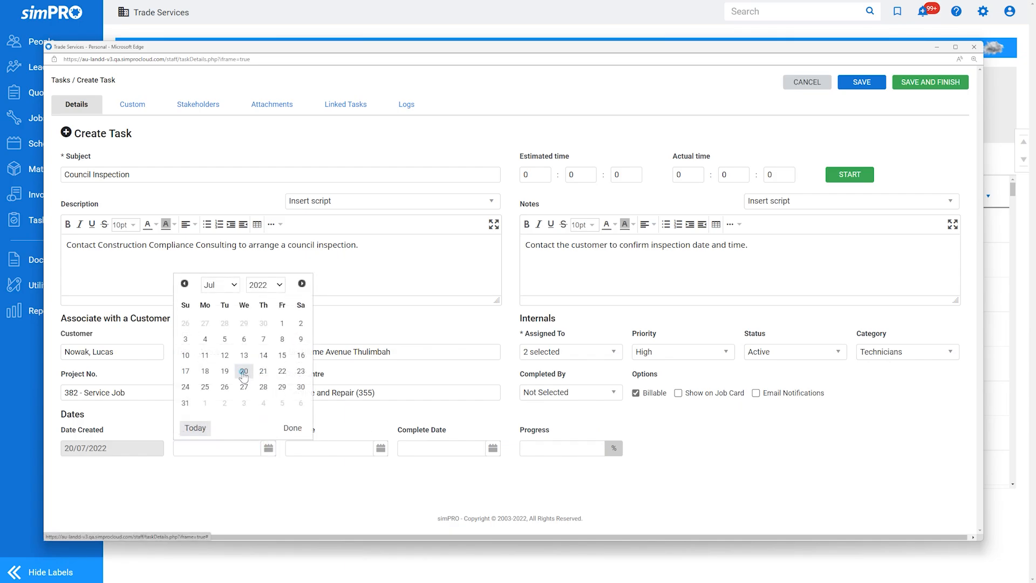
{"action": "left_click", "coordinate": [380, 449]}
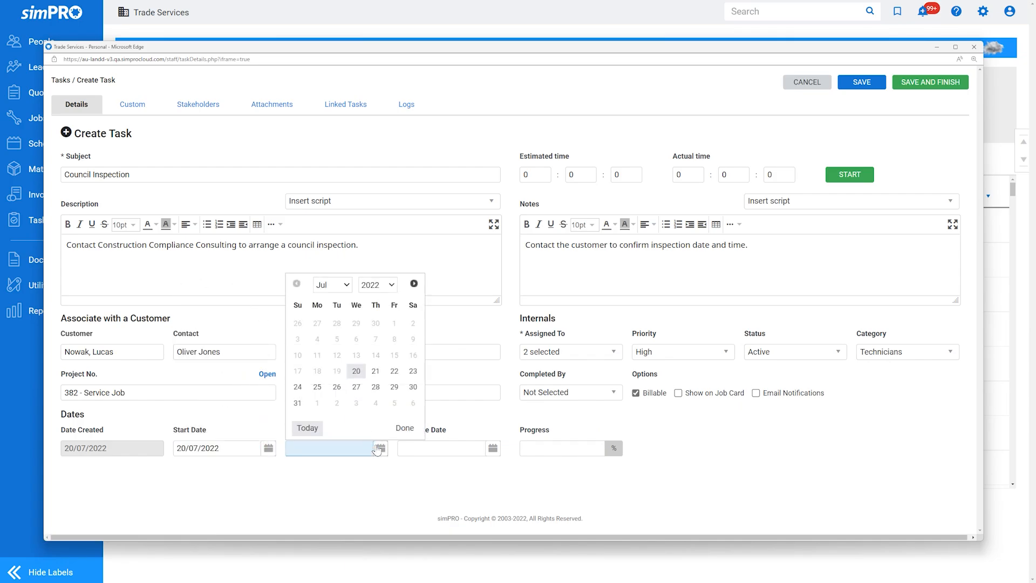
{"action": "left_click", "coordinate": [376, 372]}
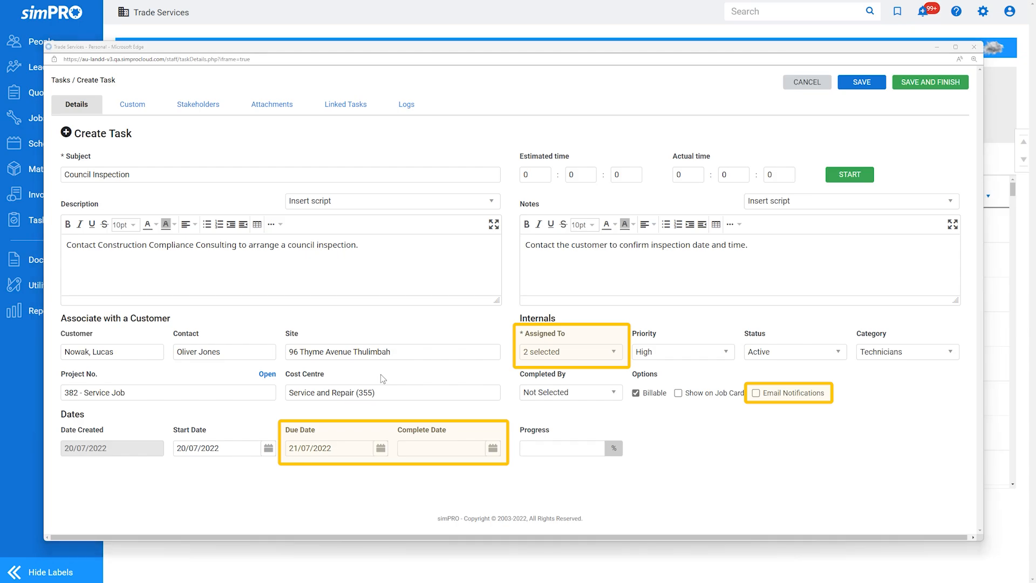
{"action": "left_click", "coordinate": [856, 84]}
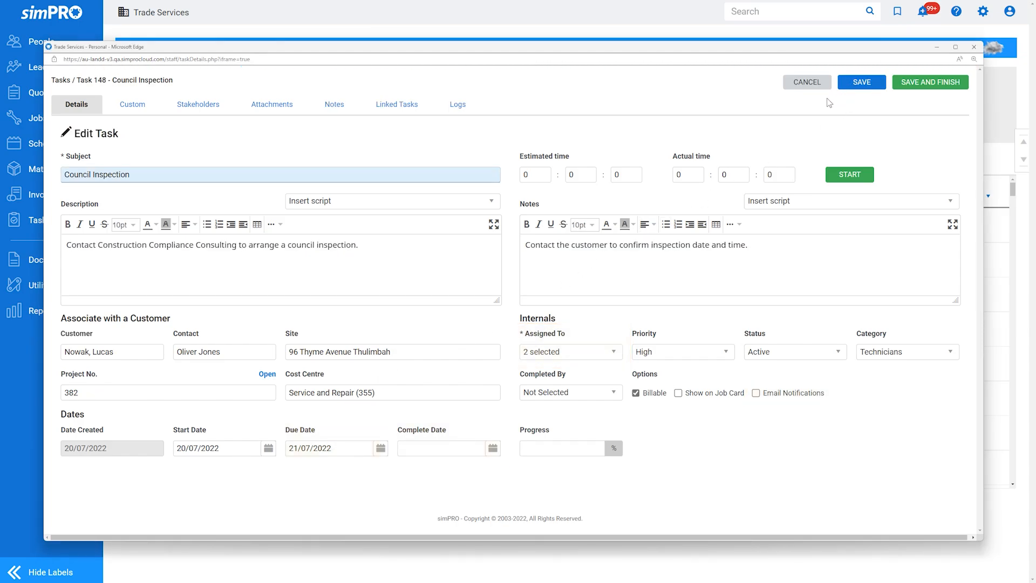
- Add Technician ATO, the third listed ELECTRUN contractor and the customer's named contact as the task's stakeholders
{"action": "left_click", "coordinate": [215, 108]}
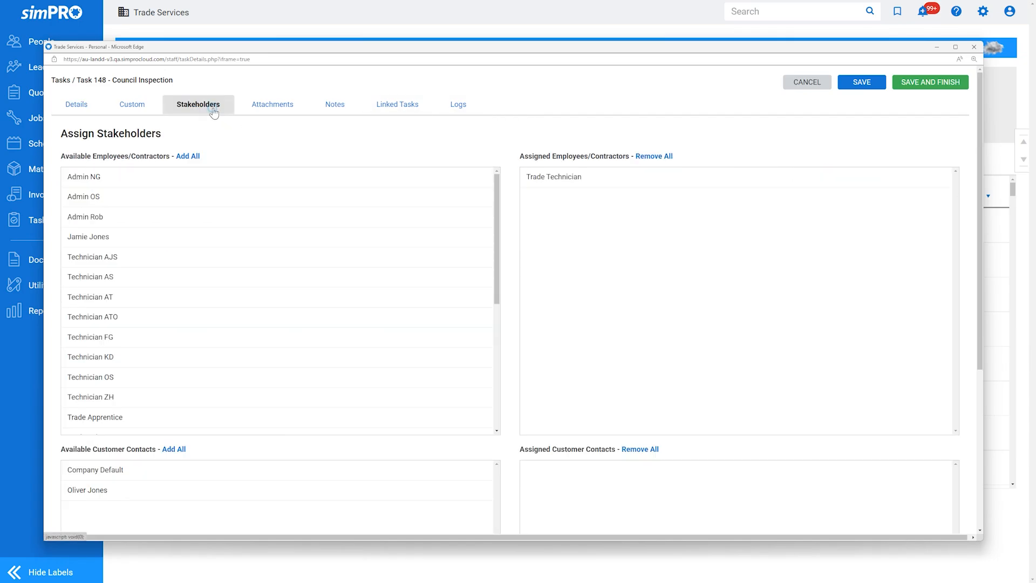
{"action": "left_click", "coordinate": [152, 320]}
{"action": "scroll", "coordinate": [153, 322], "scroll_direction": "down", "scroll_amount": 4}
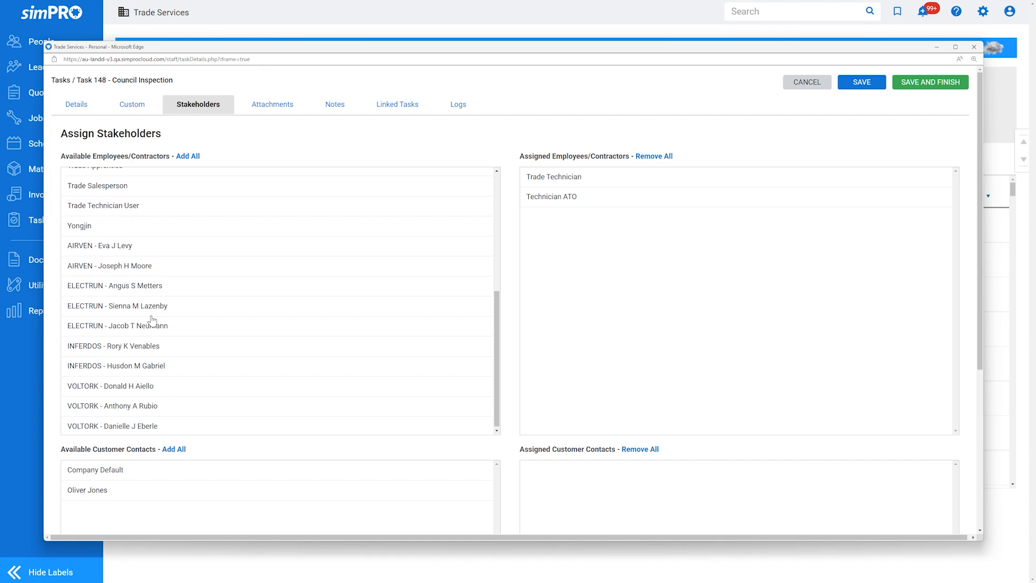
{"action": "left_click", "coordinate": [152, 327]}
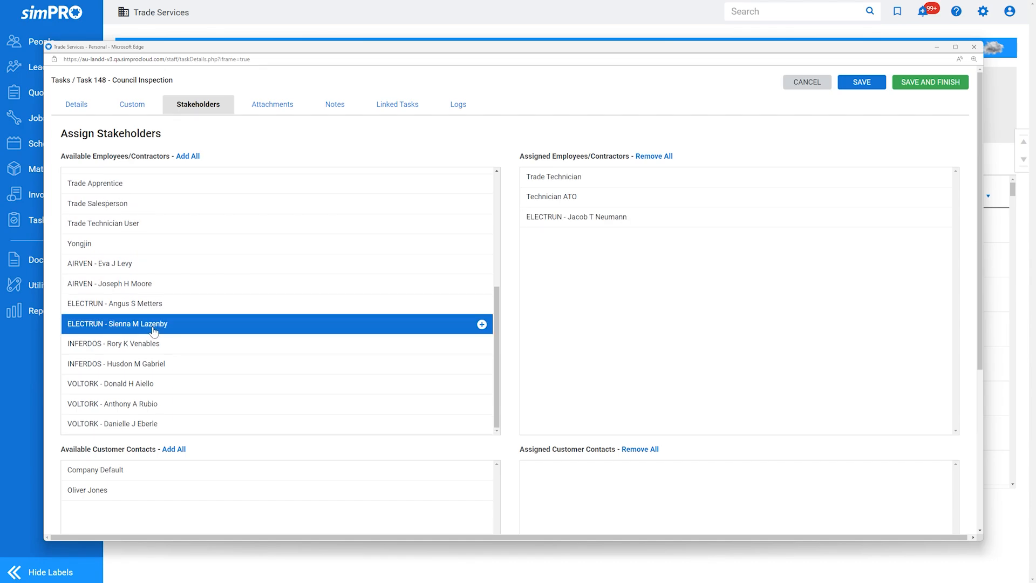
{"action": "left_click", "coordinate": [286, 496]}
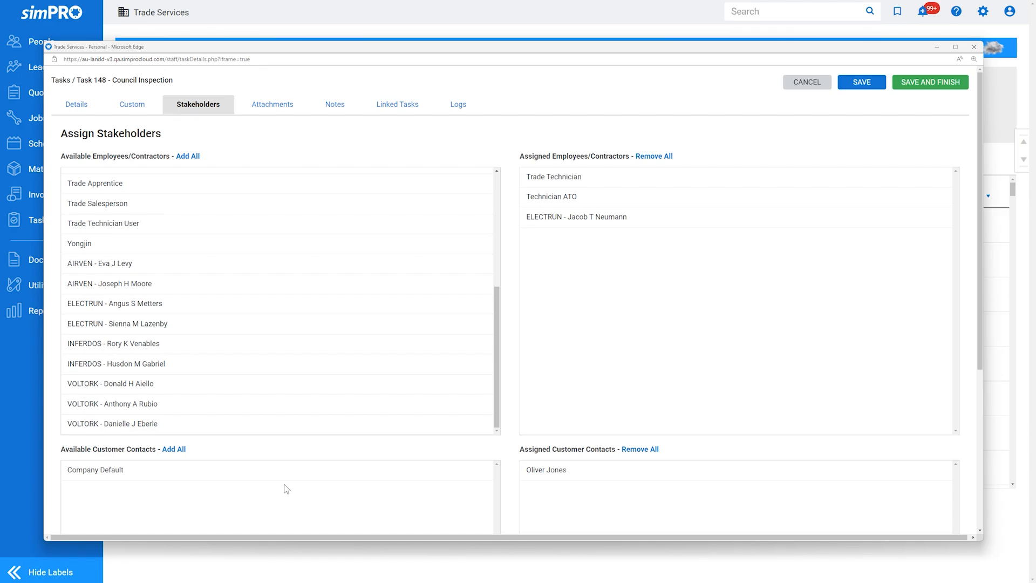
- Look through the task's attachments, notes and linked tasks, and save and finish the task
{"action": "left_click", "coordinate": [257, 115]}
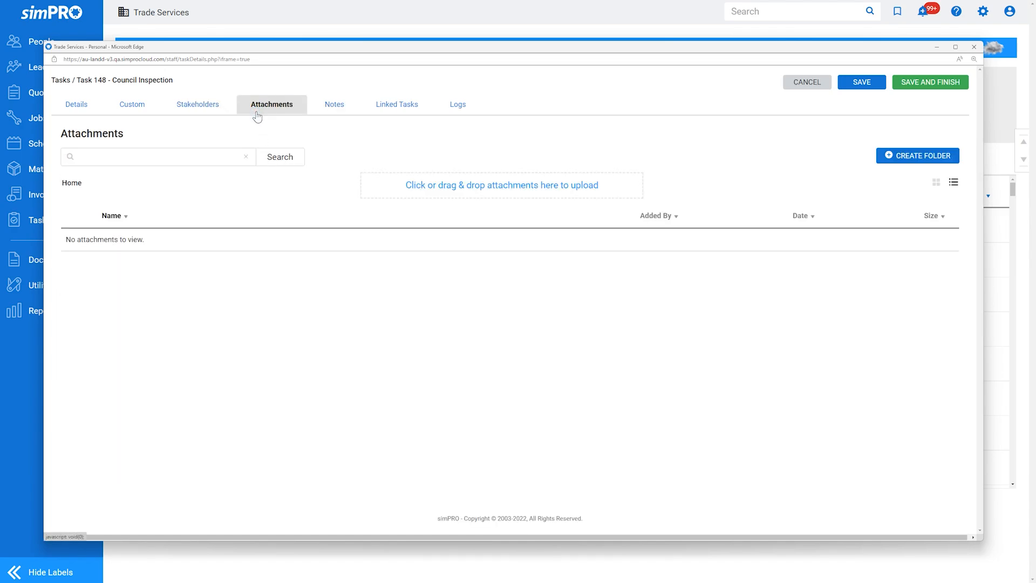
{"action": "left_click", "coordinate": [331, 112]}
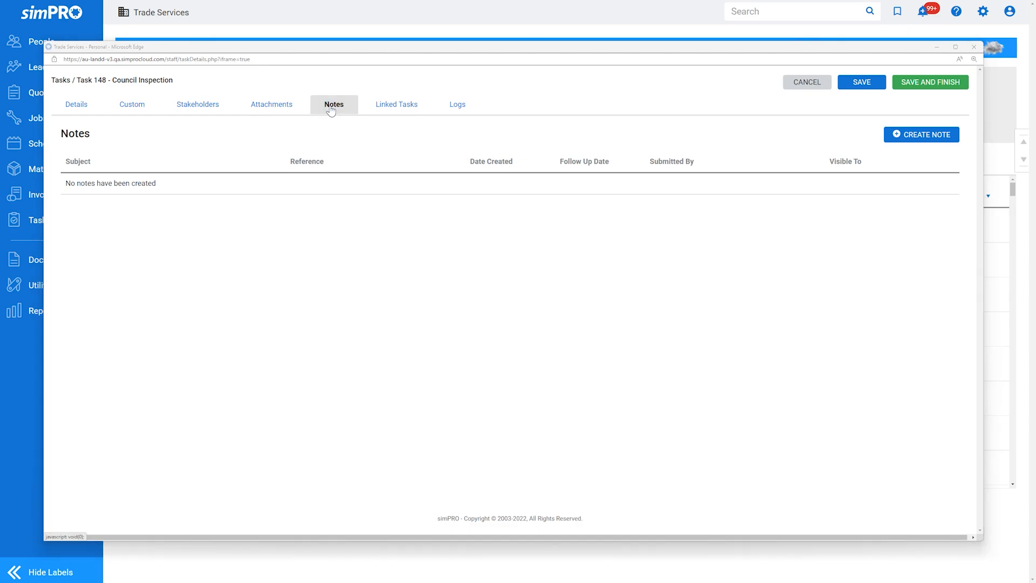
{"action": "left_click", "coordinate": [385, 107]}
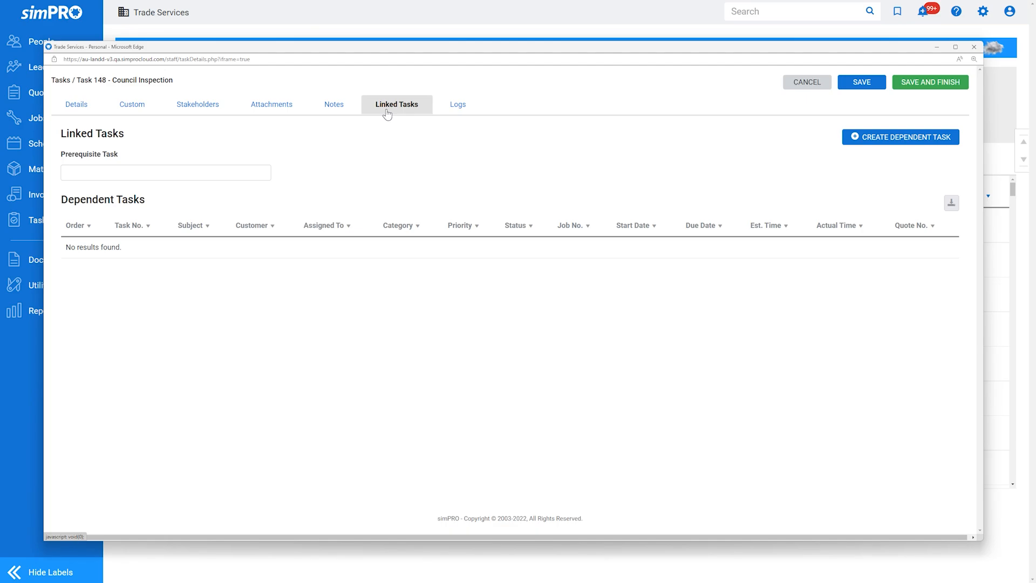
{"action": "left_click", "coordinate": [923, 91]}
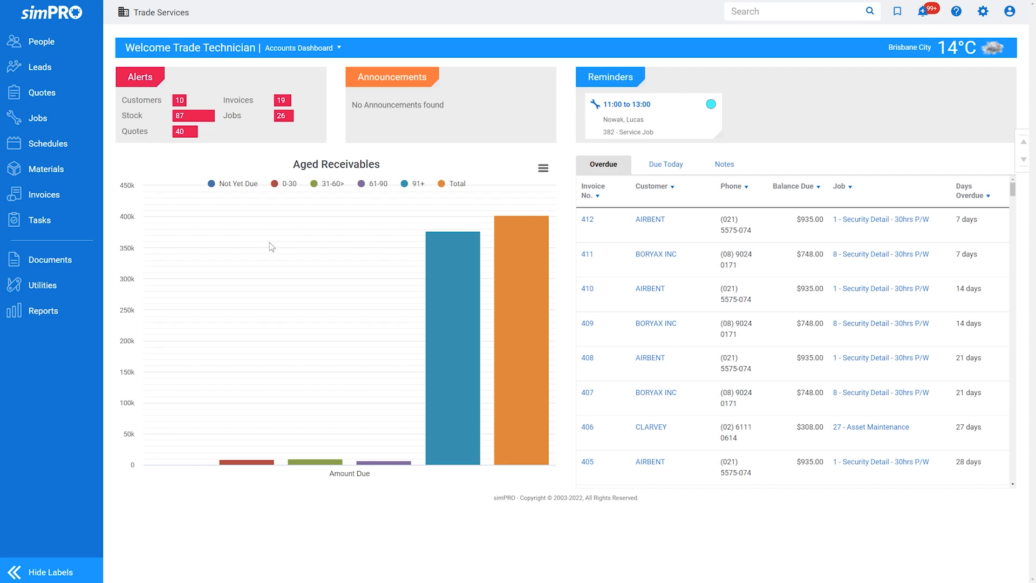
- Open the list of existing tasks and show its advanced search filters
{"action": "mouse_move", "coordinate": [89, 224]}
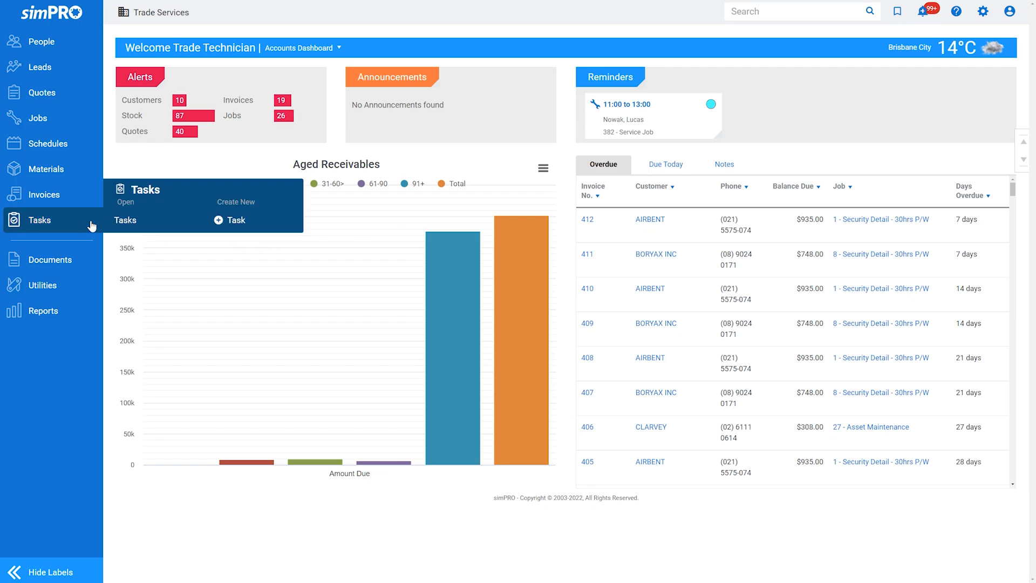
{"action": "left_click", "coordinate": [141, 225]}
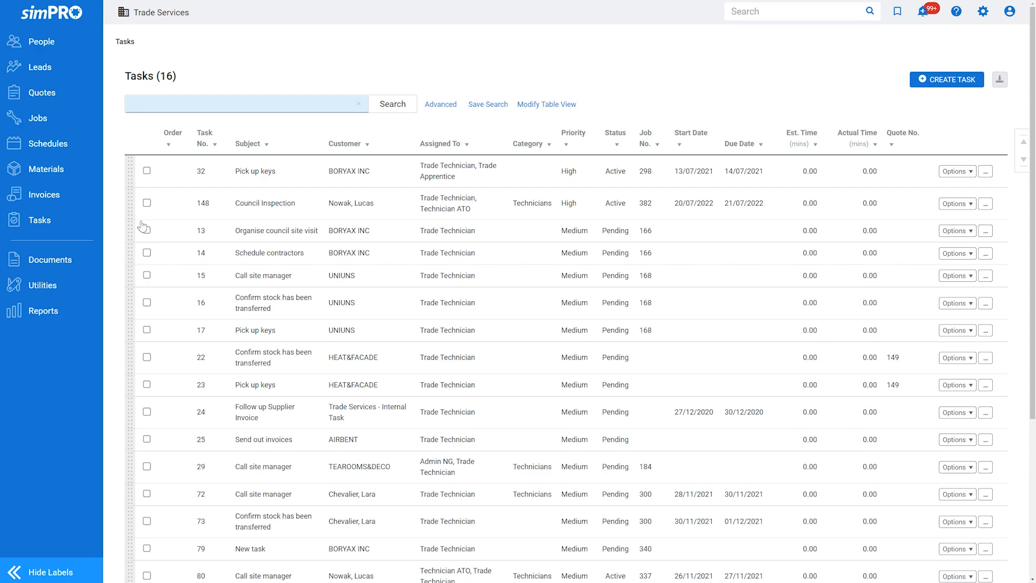
{"action": "left_click", "coordinate": [434, 106]}
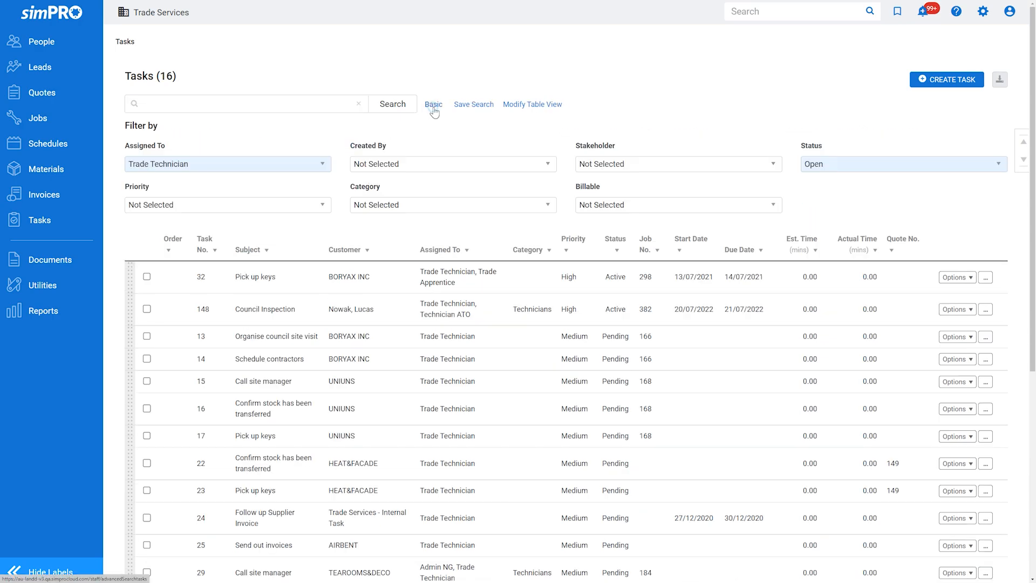
- Filter the tasks list by the assignee Trade Technician
{"action": "left_click", "coordinate": [286, 166]}
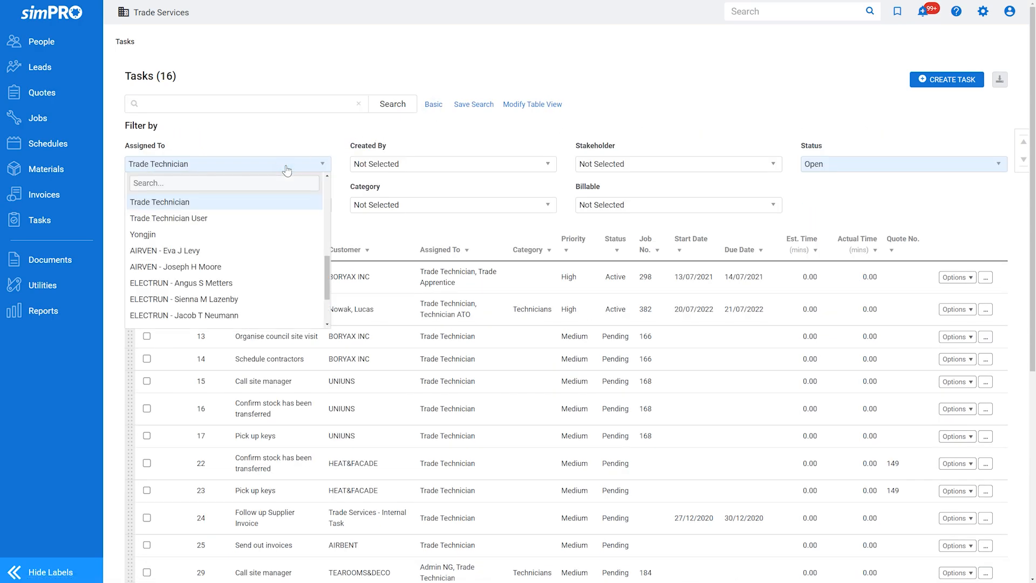
{"action": "scroll", "coordinate": [287, 207], "scroll_direction": "up", "scroll_amount": 2}
{"action": "scroll", "coordinate": [287, 207], "scroll_direction": "up", "scroll_amount": 3}
{"action": "left_click", "coordinate": [280, 202]}
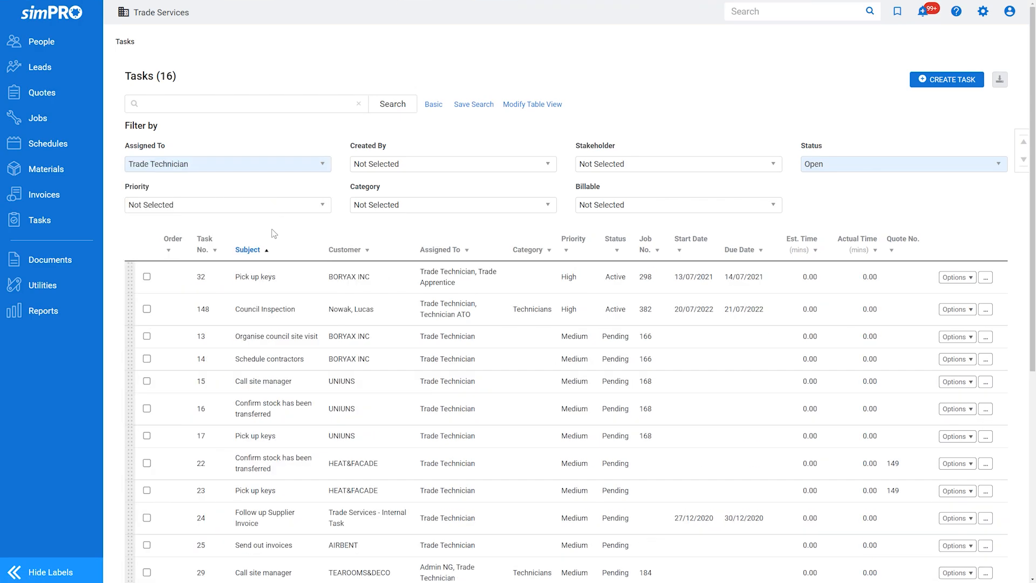
- Open the Council Inspection task in an enlarged window and record about 10 minutes of actual time with its timer
{"action": "left_click", "coordinate": [345, 311]}
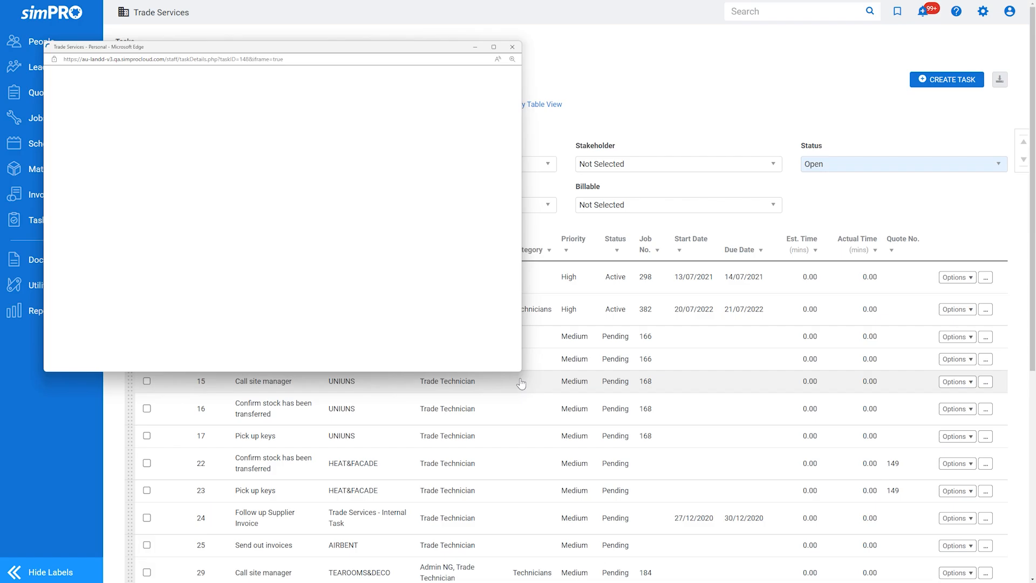
{"action": "left_click_drag", "start_coordinate": [522, 371], "coordinate": [982, 551]}
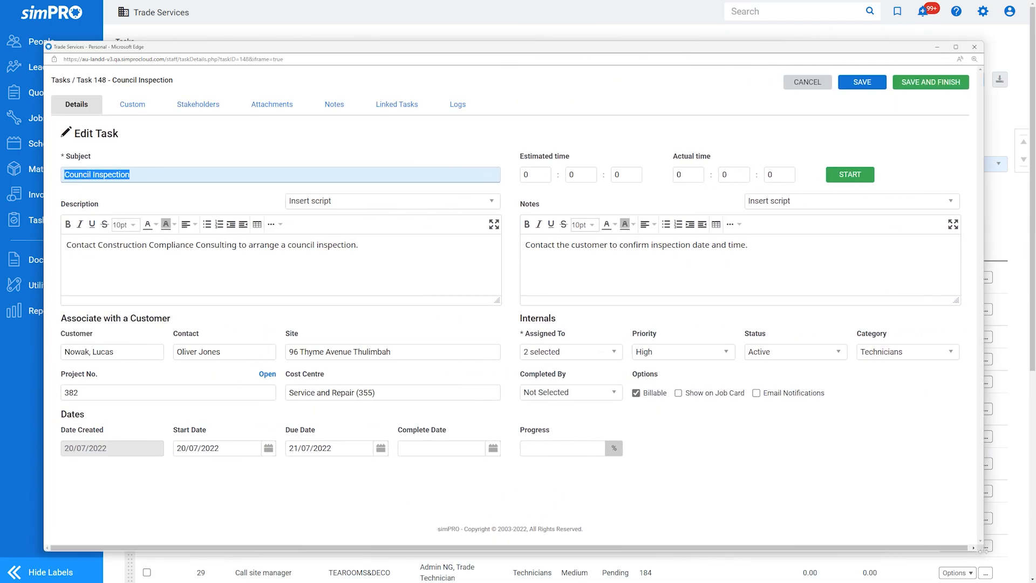
{"action": "left_click", "coordinate": [850, 182]}
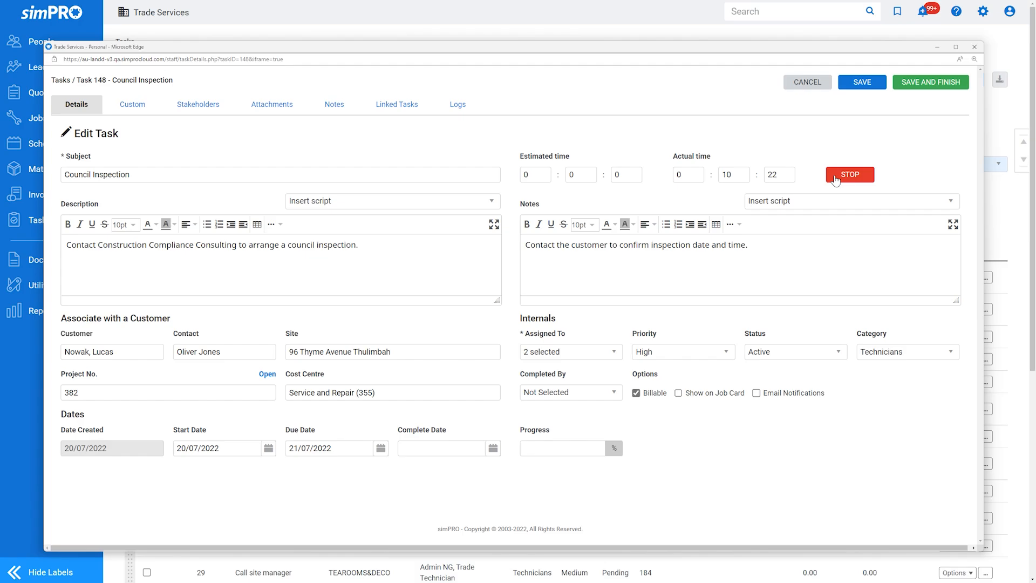
{"action": "left_click", "coordinate": [836, 181]}
- Set the Council Inspection task's status to Closed, and save and finish the task
{"action": "left_click", "coordinate": [788, 353]}
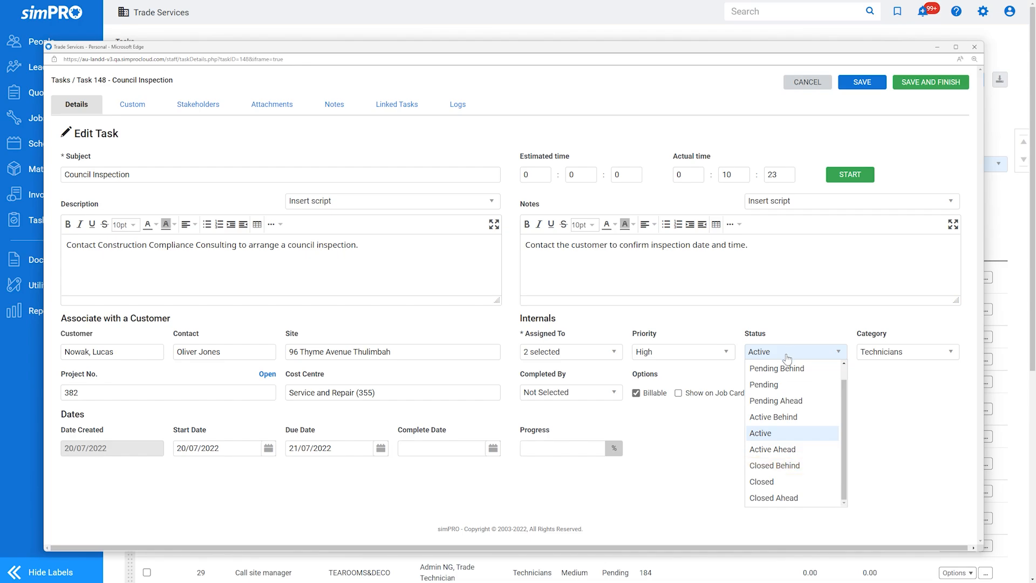
{"action": "left_click", "coordinate": [801, 482]}
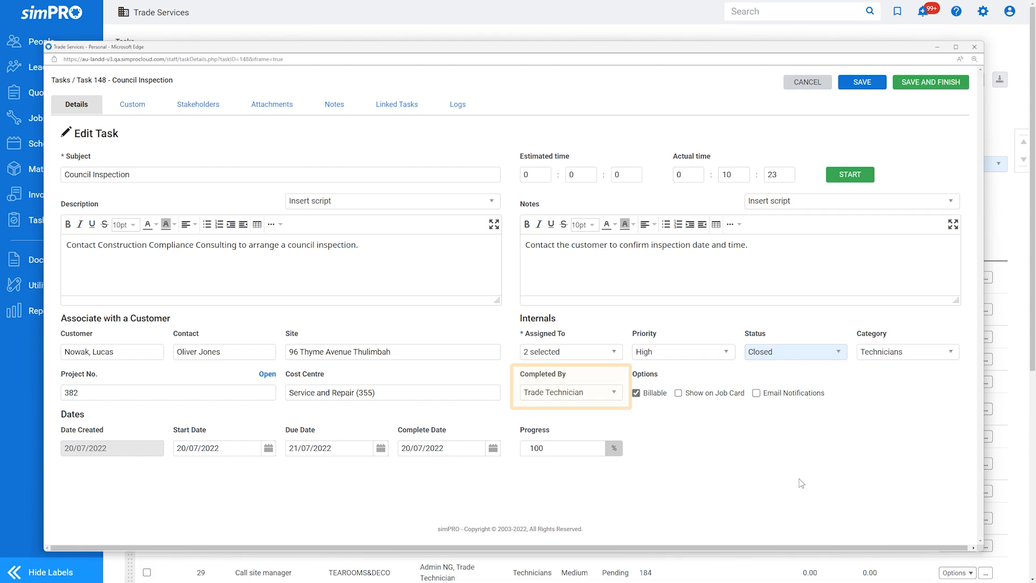
{"action": "left_click", "coordinate": [909, 84]}
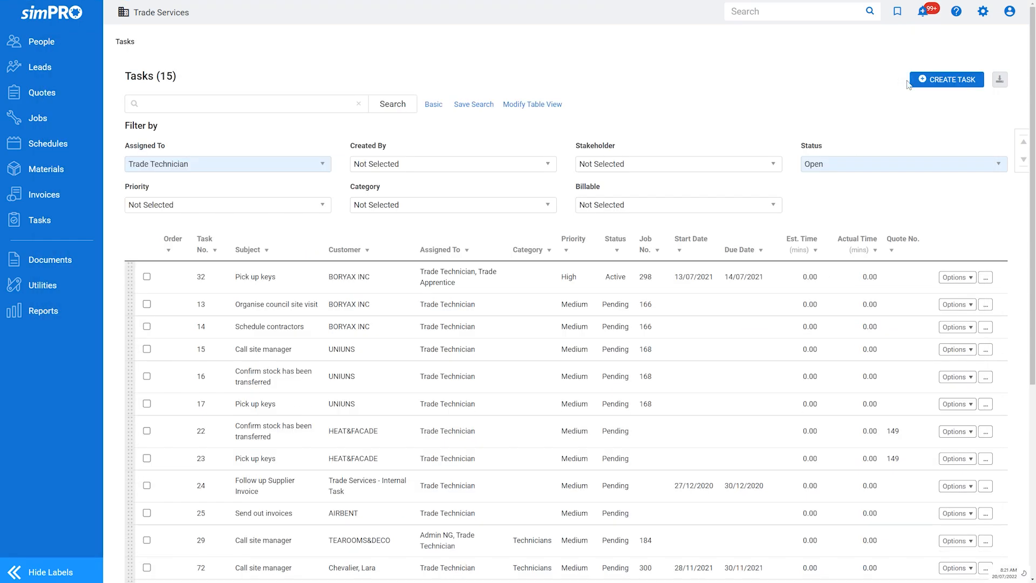
- Bulk-update tasks 73, 79 and 80 at the end of the list to the status Closed
{"action": "left_click", "coordinate": [1019, 160]}
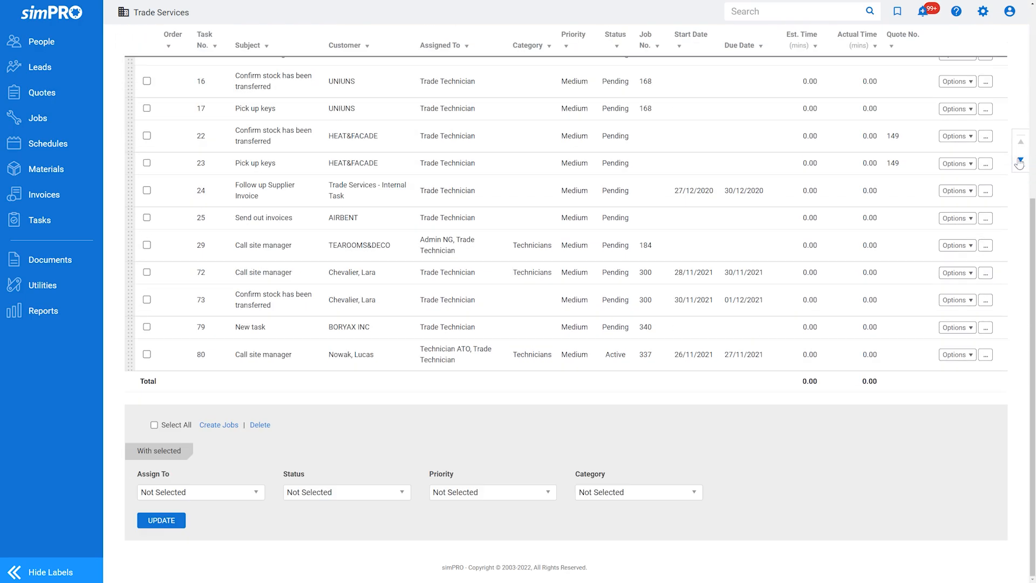
{"action": "left_click", "coordinate": [147, 353]}
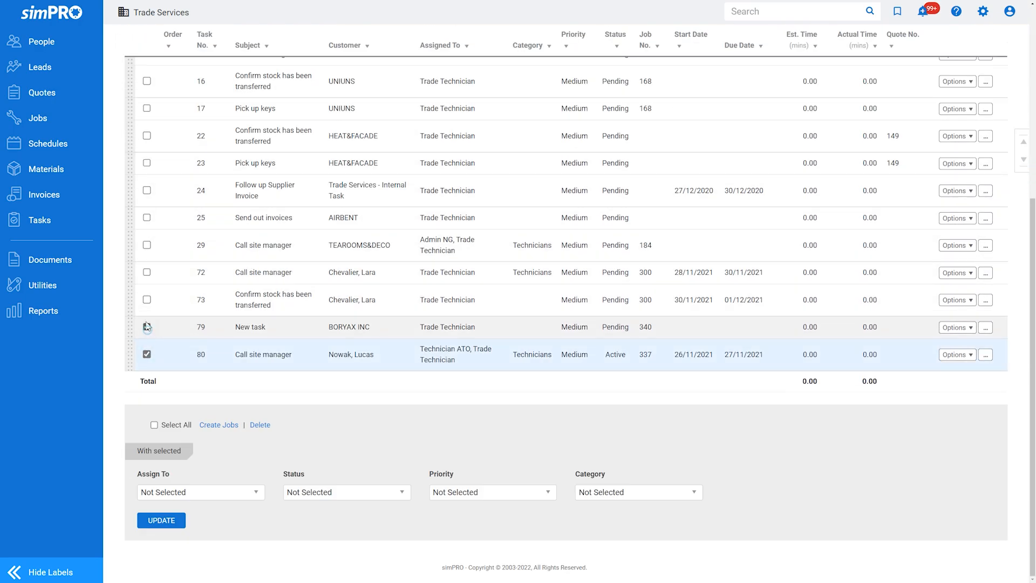
{"action": "left_click", "coordinate": [147, 326]}
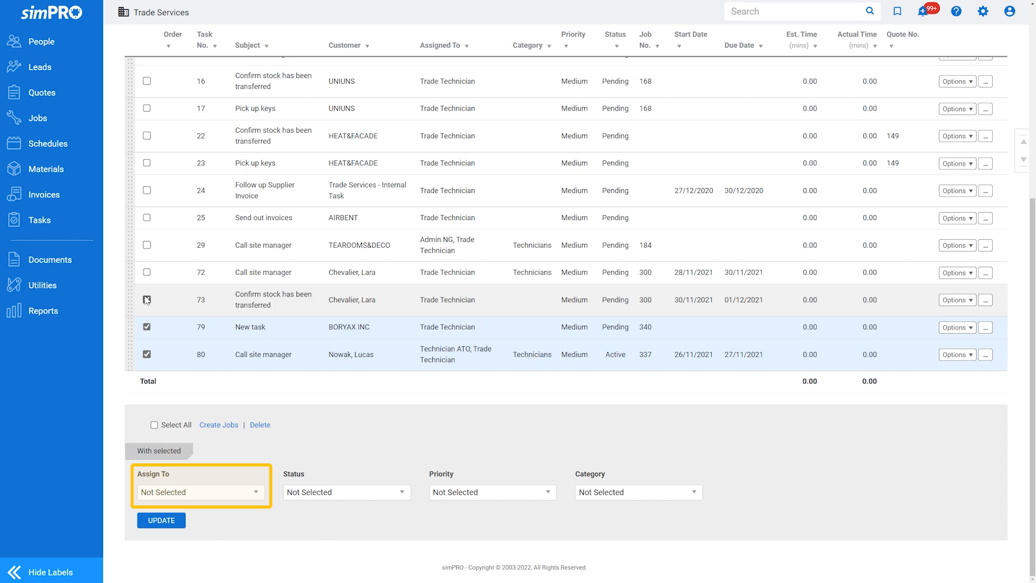
{"action": "left_click", "coordinate": [147, 300]}
{"action": "left_click", "coordinate": [367, 492]}
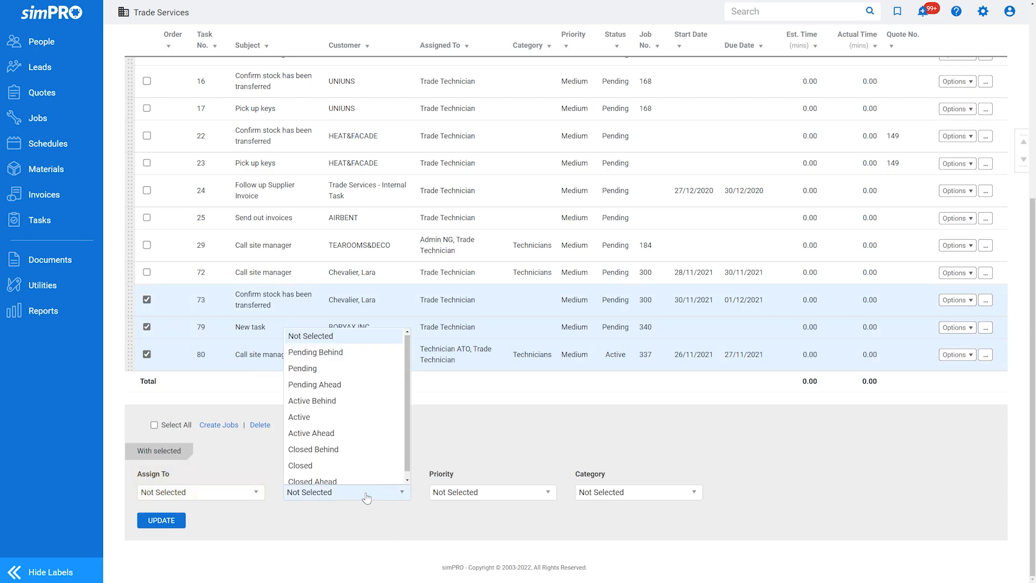
{"action": "left_click", "coordinate": [349, 463]}
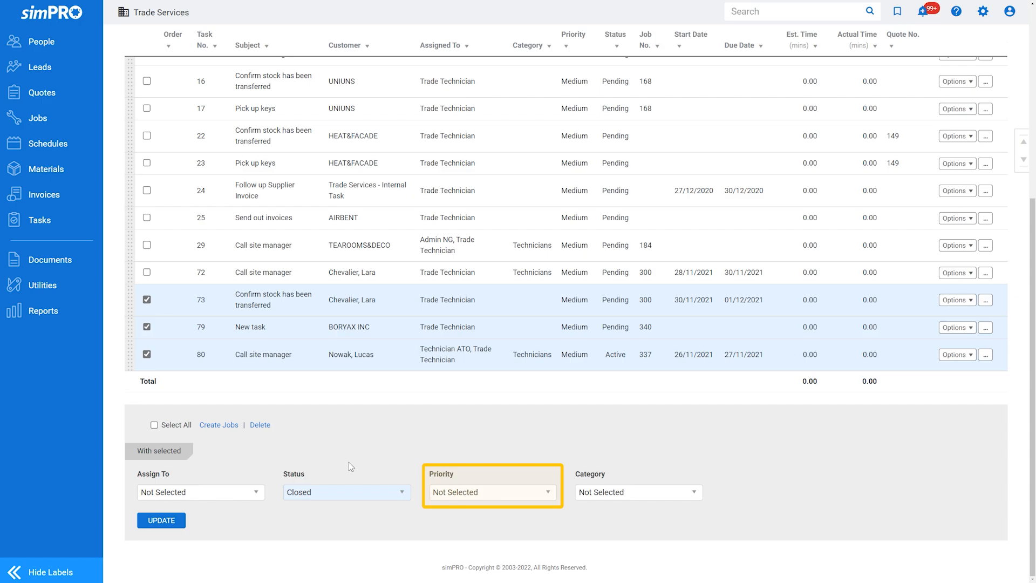
{"action": "left_click", "coordinate": [178, 519]}
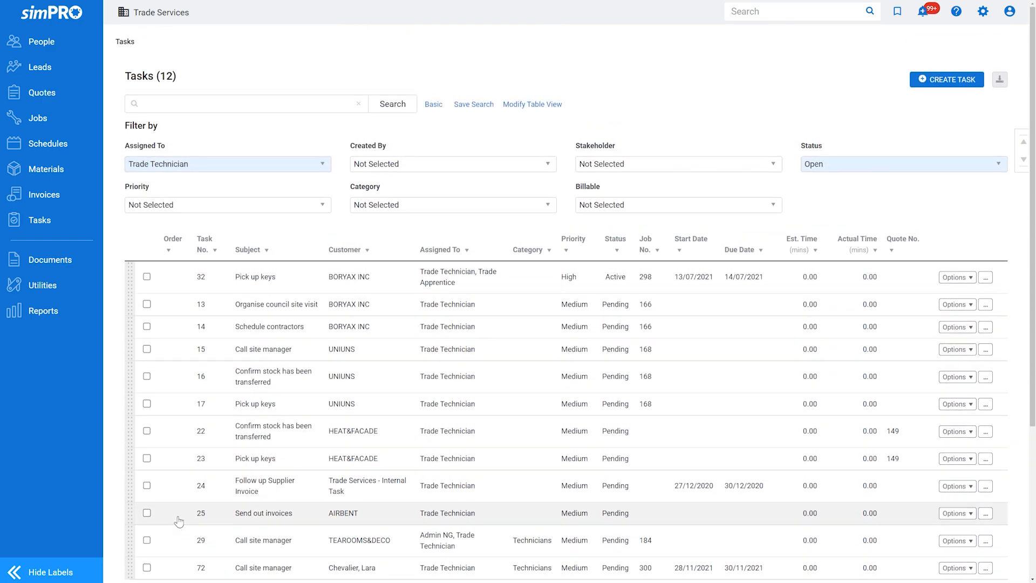
- Filter the tasks list by the status Closed
{"action": "left_click", "coordinate": [883, 170]}
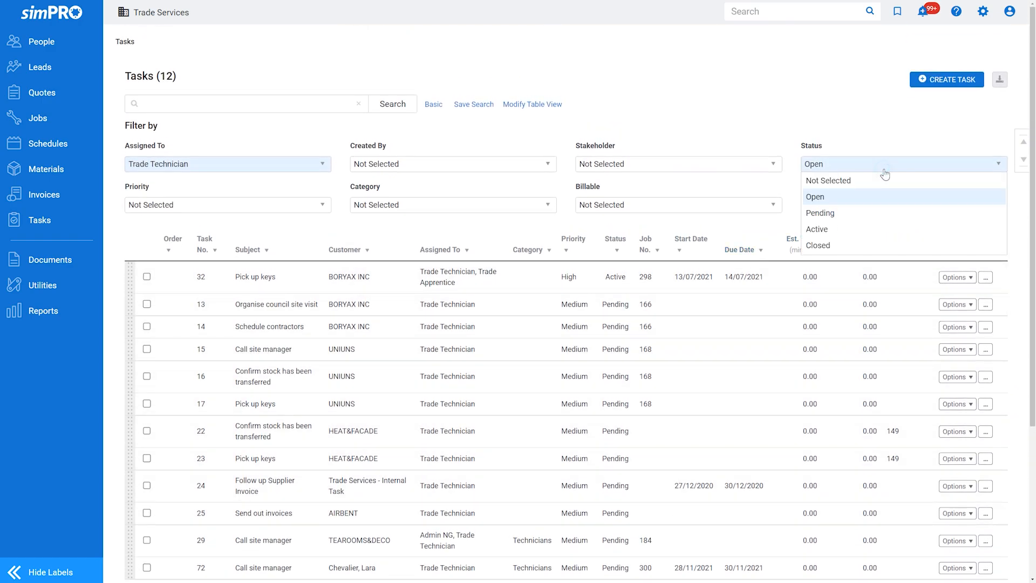
{"action": "left_click", "coordinate": [879, 245]}
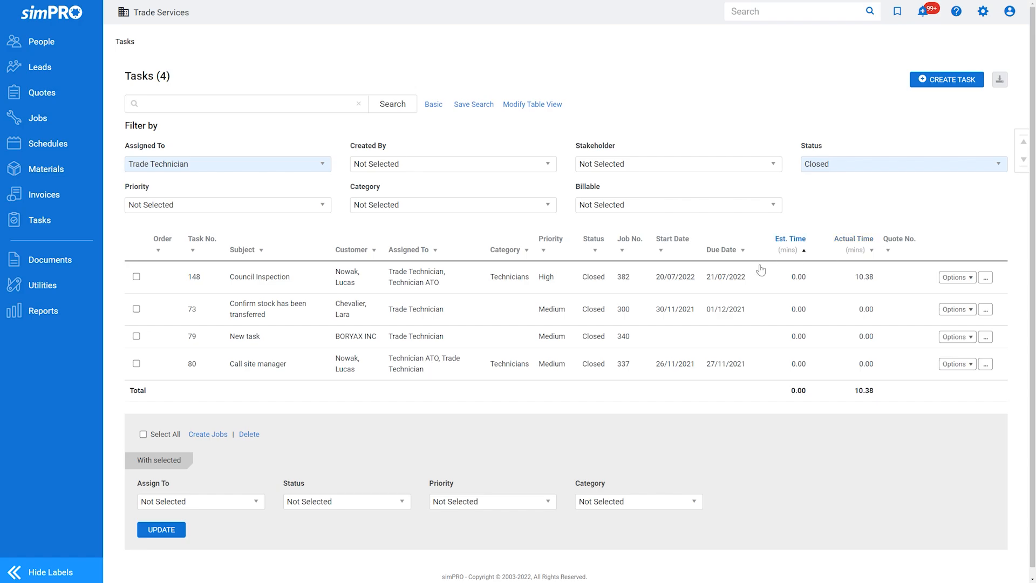
- Open the Tasks Completed report from the staff reports
{"action": "mouse_move", "coordinate": [107, 322]}
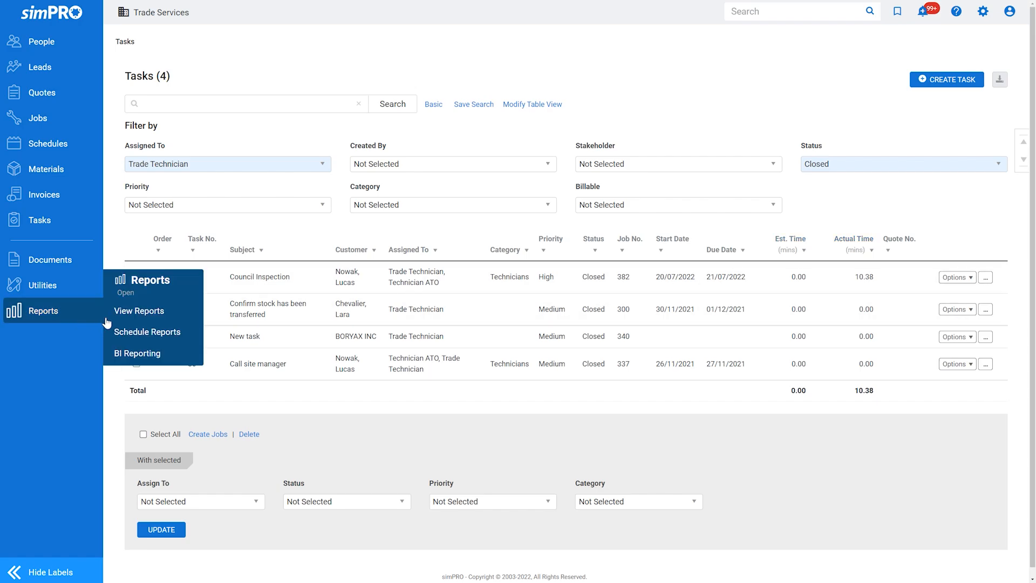
{"action": "left_click", "coordinate": [178, 314]}
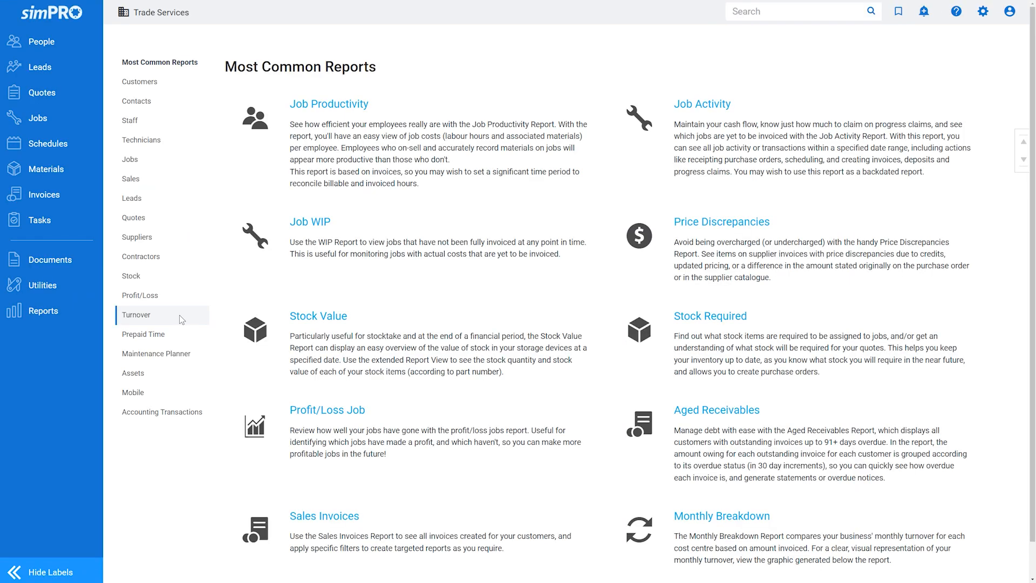
{"action": "left_click", "coordinate": [174, 121]}
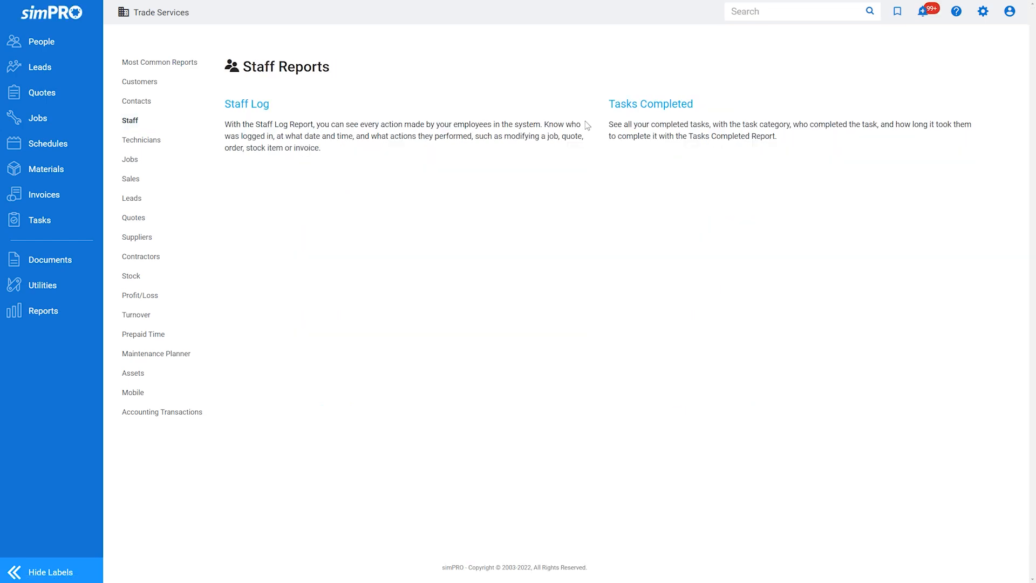
{"action": "left_click", "coordinate": [631, 107]}
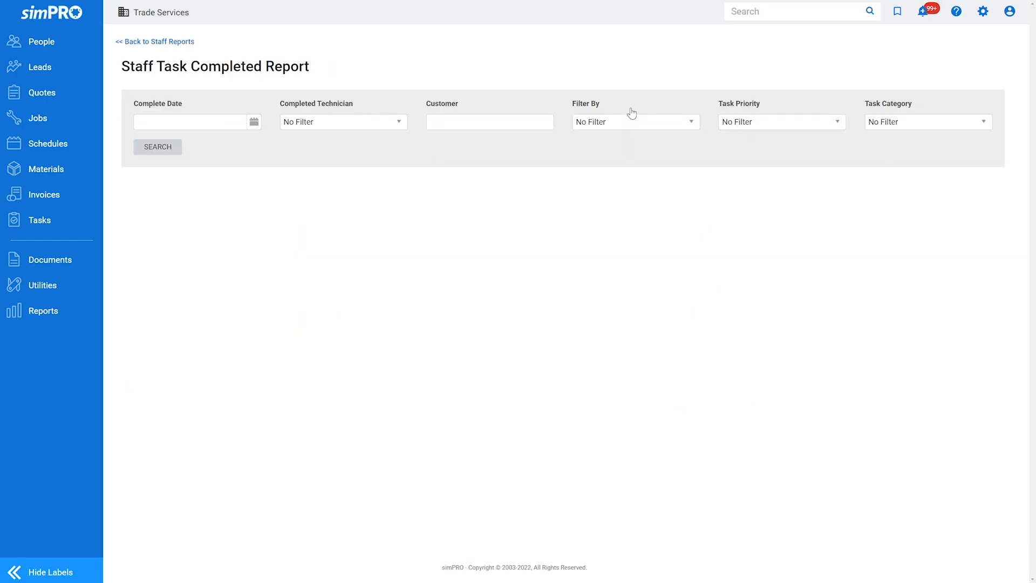